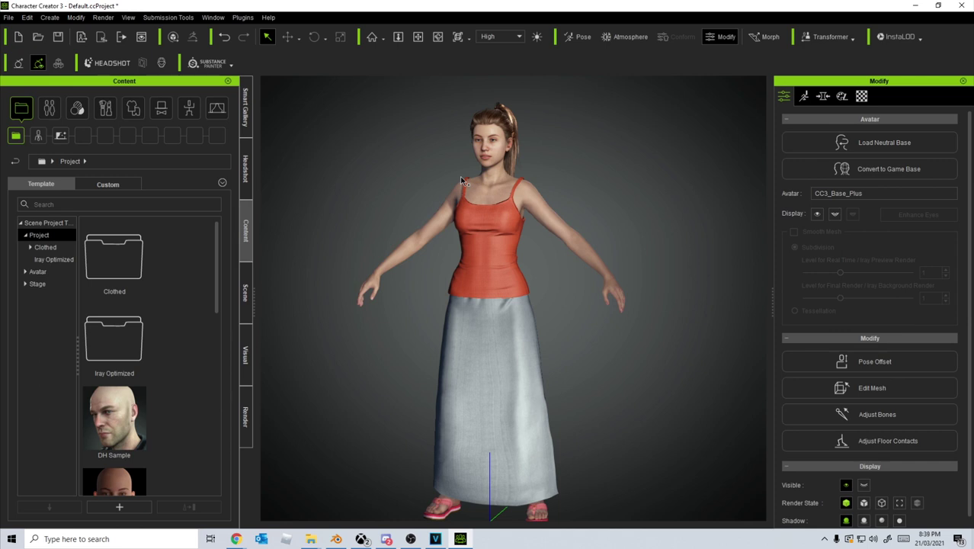
Set up an FBX export of the clothed character with the Blender preset and Mesh option.
{"action": "left_click", "coordinate": [8, 17]}
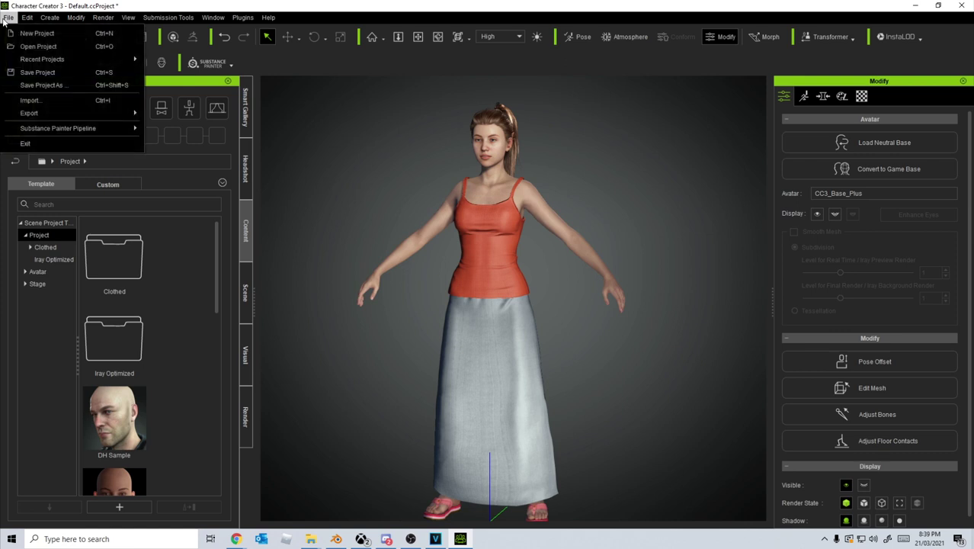
{"action": "mouse_move", "coordinate": [50, 117]}
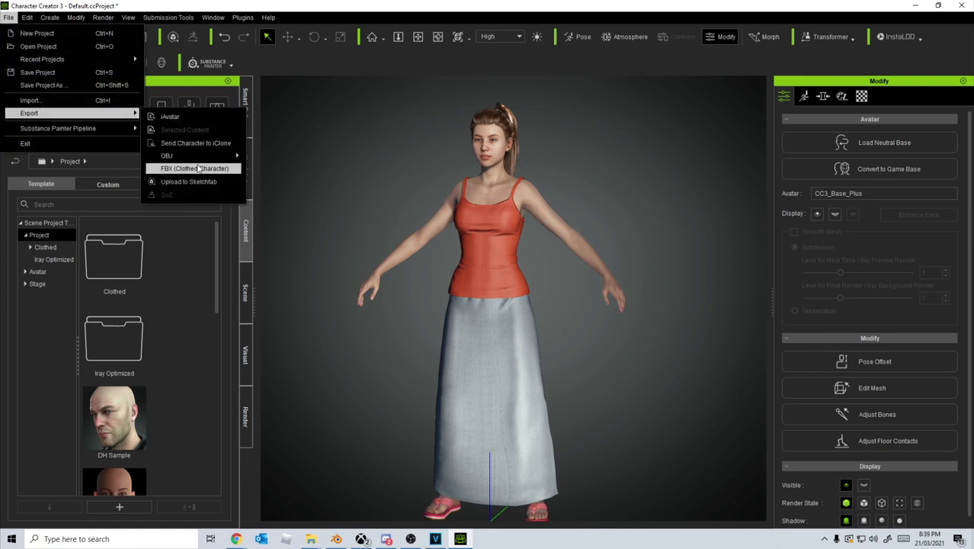
{"action": "left_click", "coordinate": [197, 168]}
{"action": "left_click", "coordinate": [321, 75]}
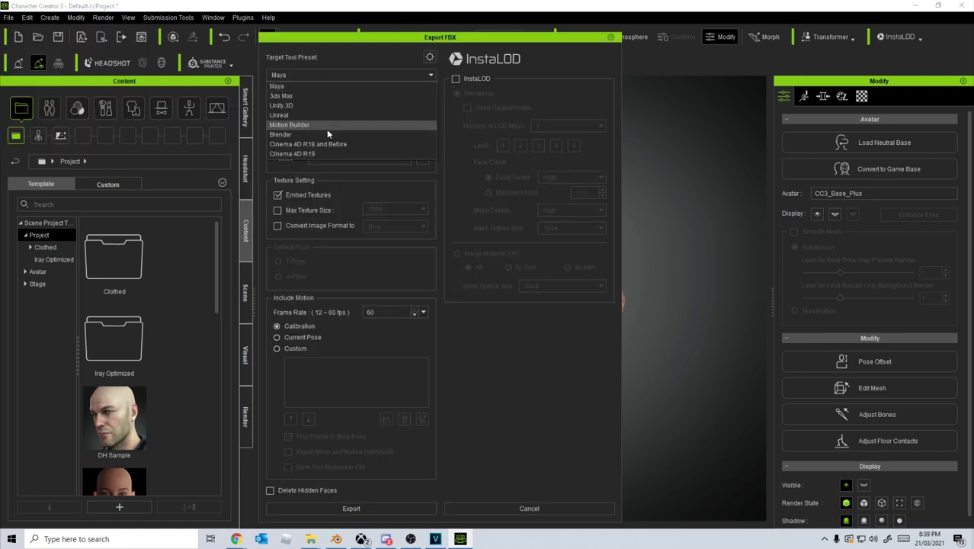
{"action": "left_click", "coordinate": [328, 134]}
{"action": "left_click", "coordinate": [327, 107]}
{"action": "left_click", "coordinate": [325, 123]}
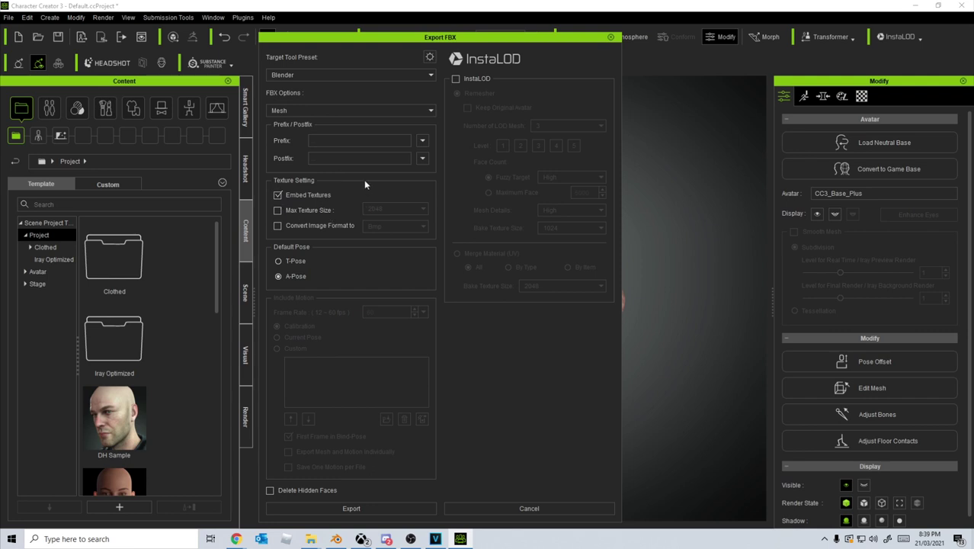
Export as BlenderAddonTest, replacing the existing file.
{"action": "left_click", "coordinate": [384, 508]}
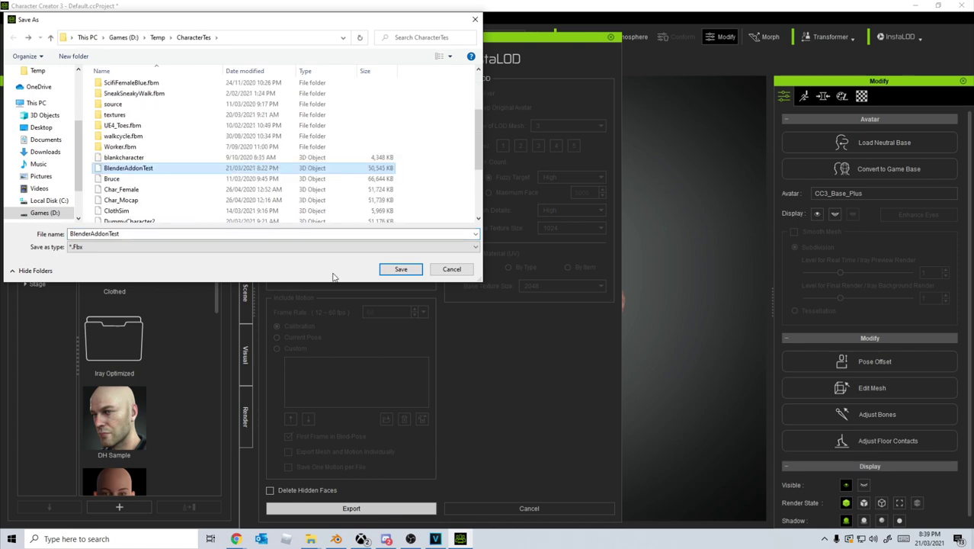
{"action": "left_click", "coordinate": [398, 270]}
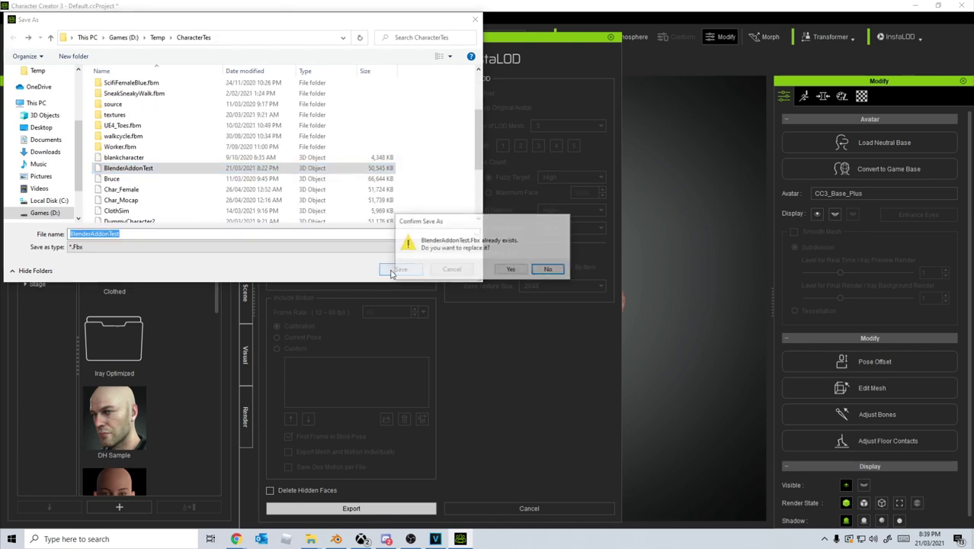
{"action": "left_click", "coordinate": [511, 270]}
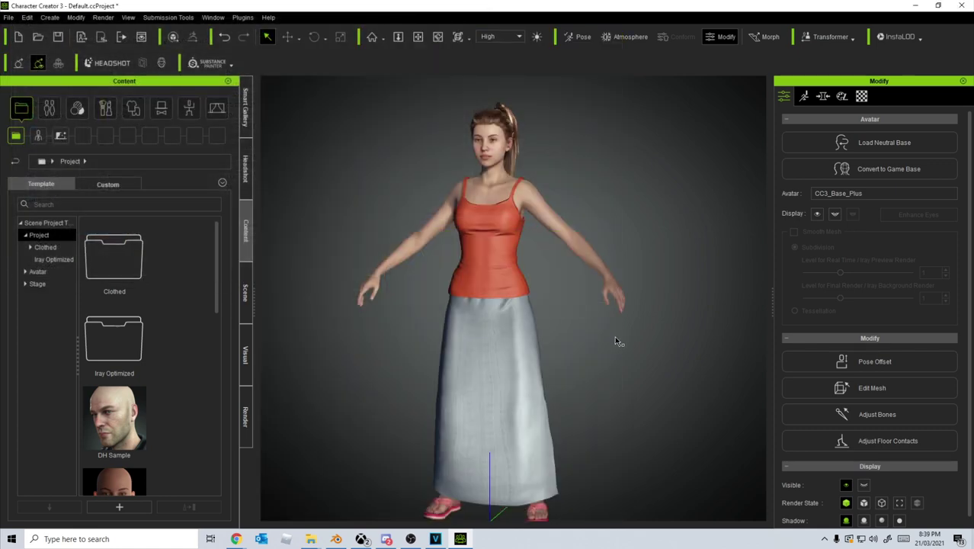
From the cc3_blender_tools GitHub page in Chrome, download the code as a ZIP.
{"action": "left_click", "coordinate": [236, 538]}
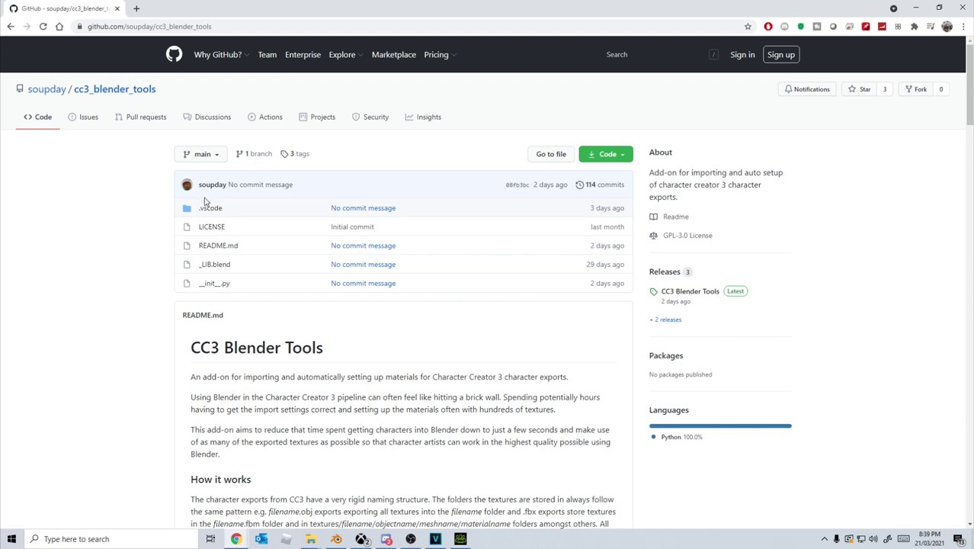
{"action": "left_click", "coordinate": [614, 157]}
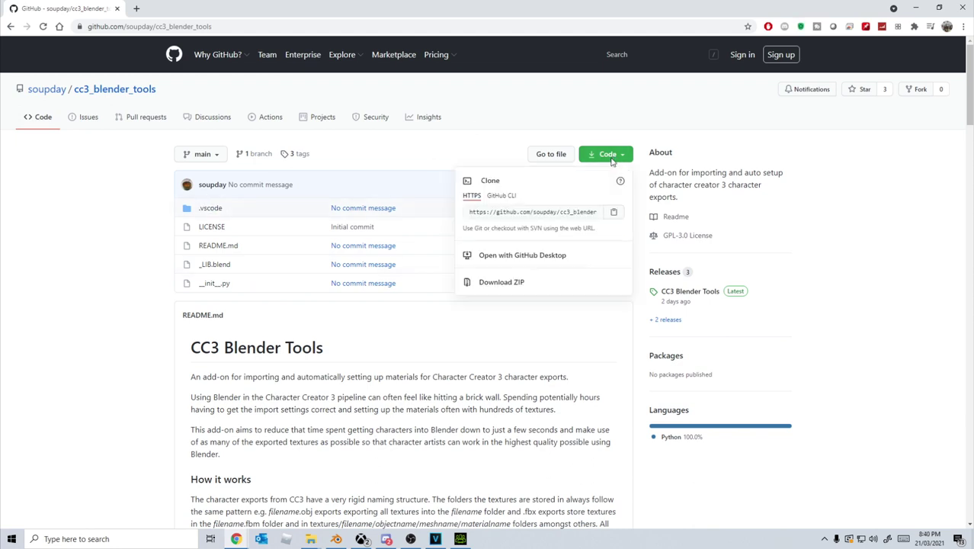
{"action": "left_click", "coordinate": [509, 285]}
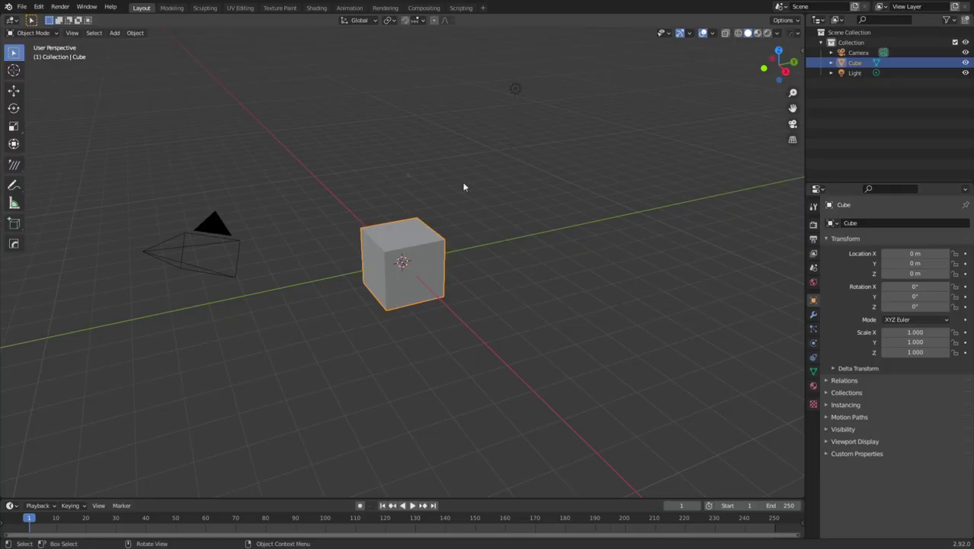
Delete the default cube, then install and enable CC3 Tools from cc3_blender_tools-main (1).zip.
{"action": "key", "text": "Delete"}
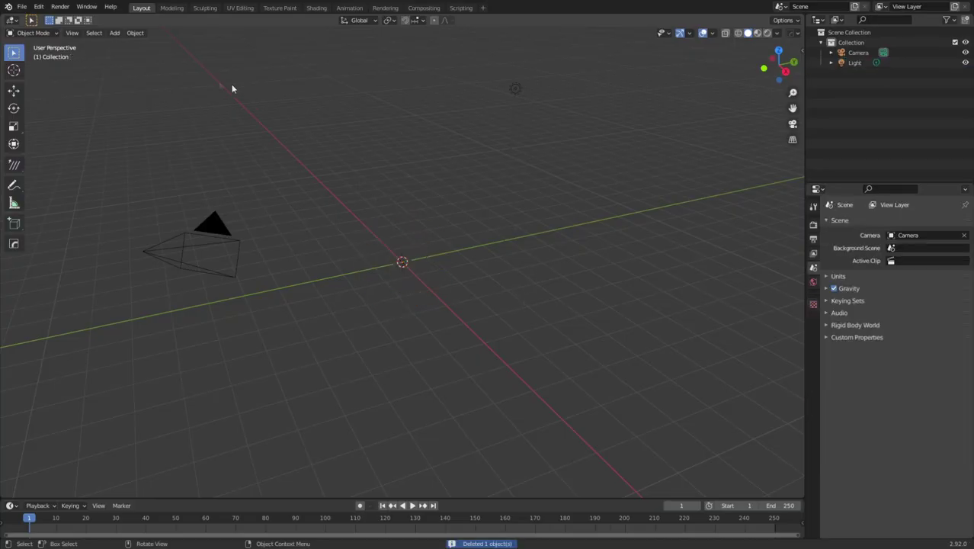
{"action": "left_click", "coordinate": [38, 7]}
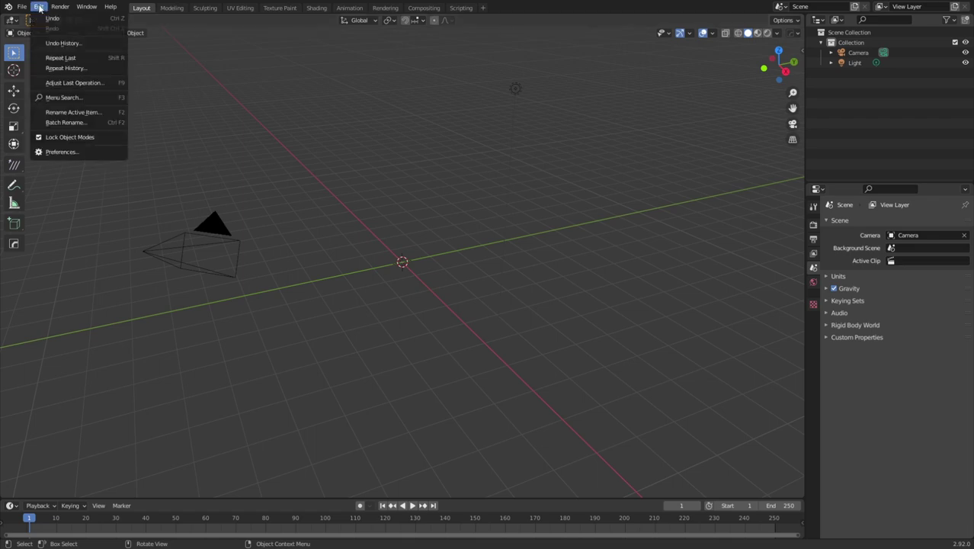
{"action": "left_click", "coordinate": [77, 151]}
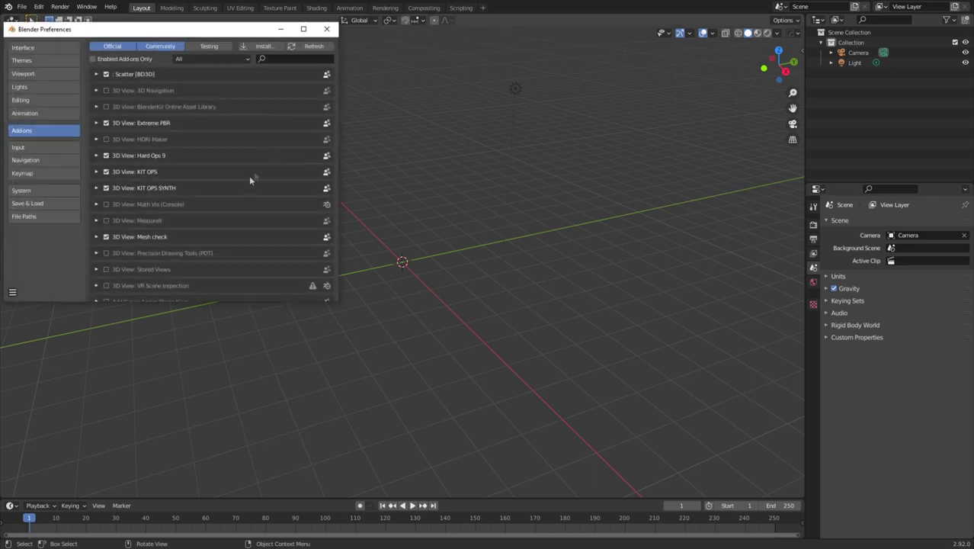
{"action": "left_click", "coordinate": [262, 46]}
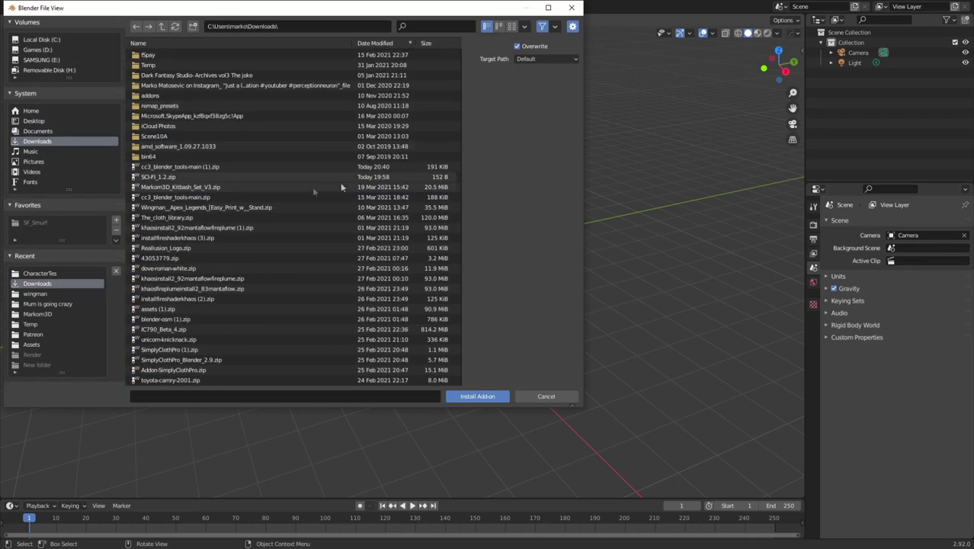
{"action": "double_click", "coordinate": [257, 168]}
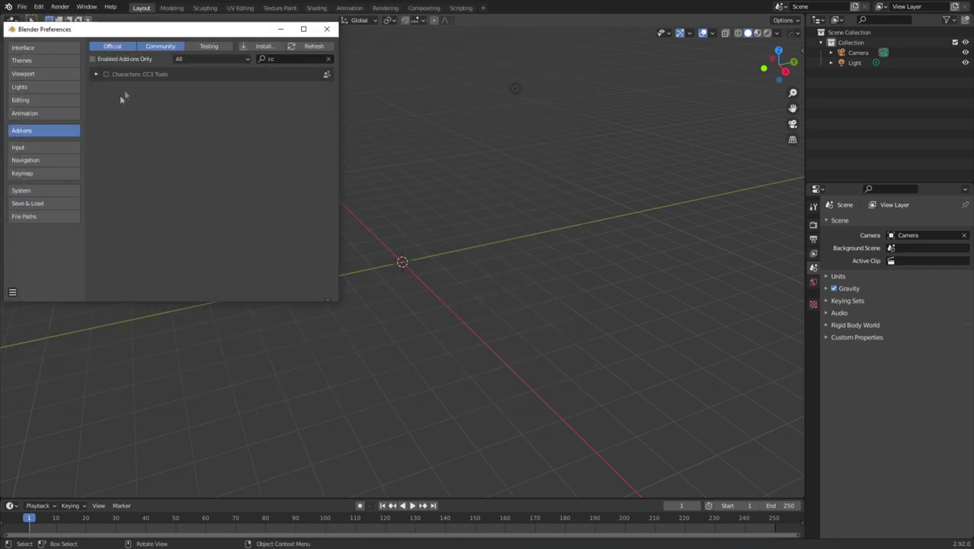
{"action": "left_click", "coordinate": [106, 74]}
{"action": "left_click", "coordinate": [327, 29]}
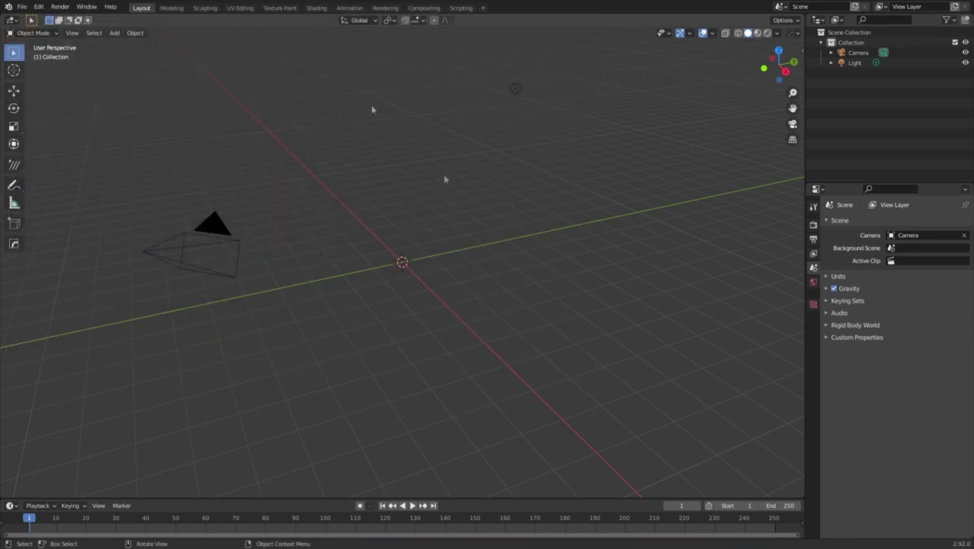
Import BlenderAddonTest.Fbx through the CC3 sidebar's Import Character and orbit to face her.
{"action": "key", "text": "n"}
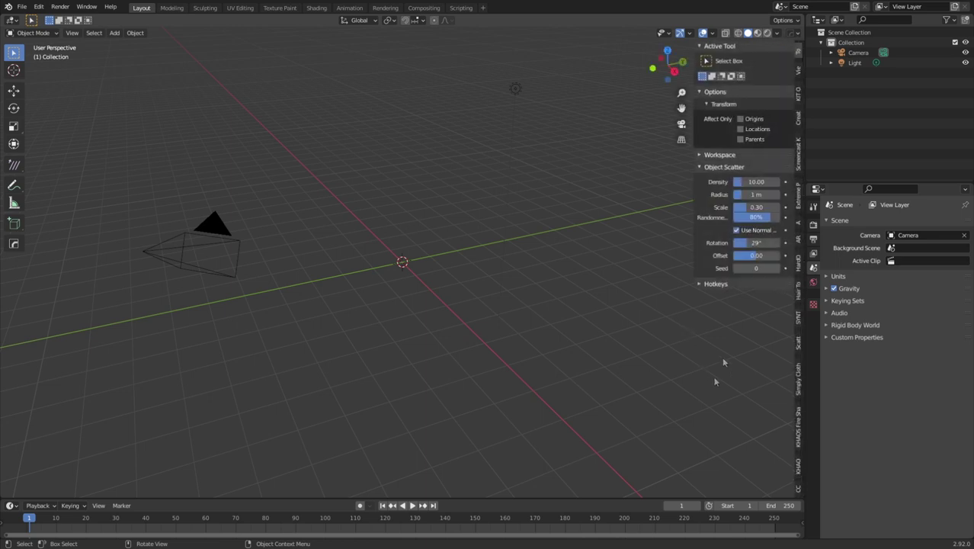
{"action": "left_click", "coordinate": [799, 488]}
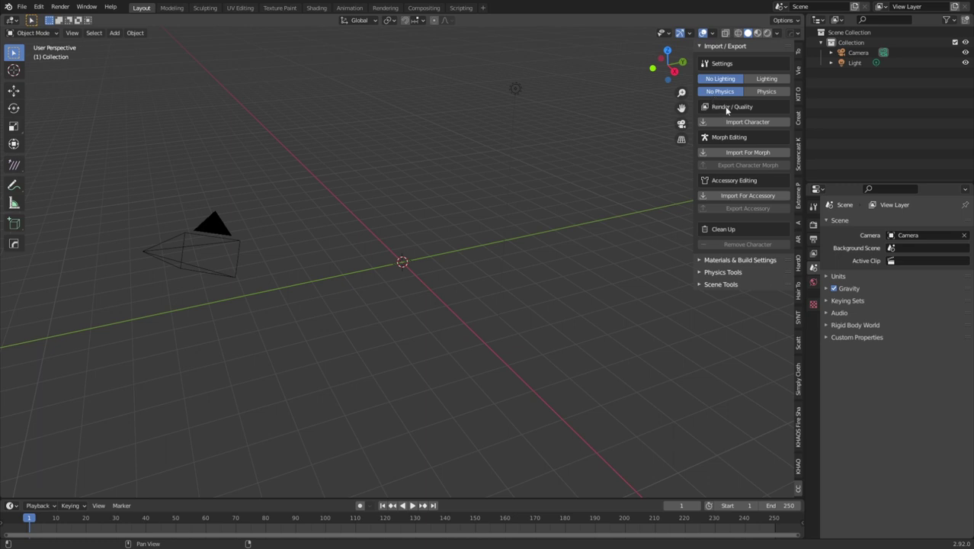
{"action": "left_click", "coordinate": [736, 123]}
{"action": "left_click", "coordinate": [688, 474]}
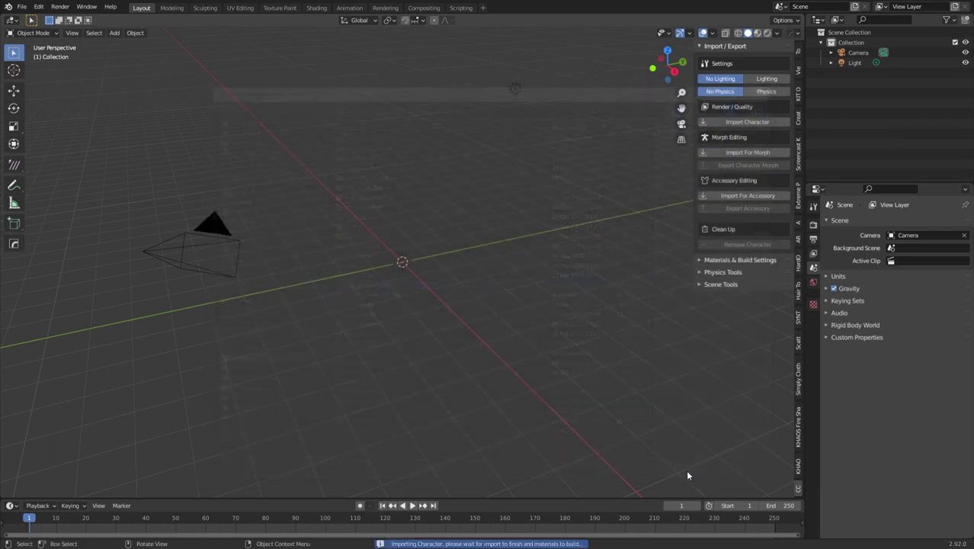
{"action": "middle_click_drag", "start_coordinate": [457, 304], "coordinate": [491, 290]}
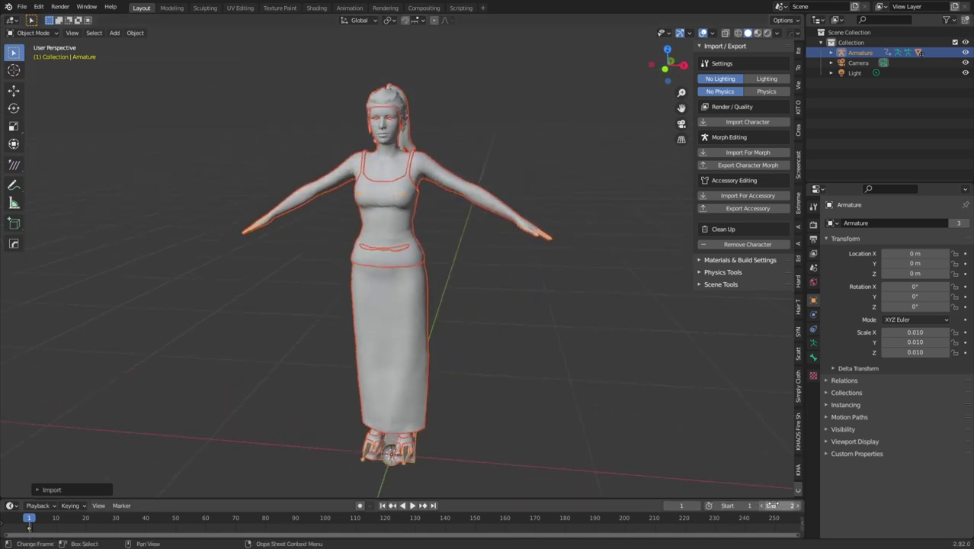
Check the Render and Output settings, then view the character in Rendered shading.
{"action": "left_click", "coordinate": [813, 225]}
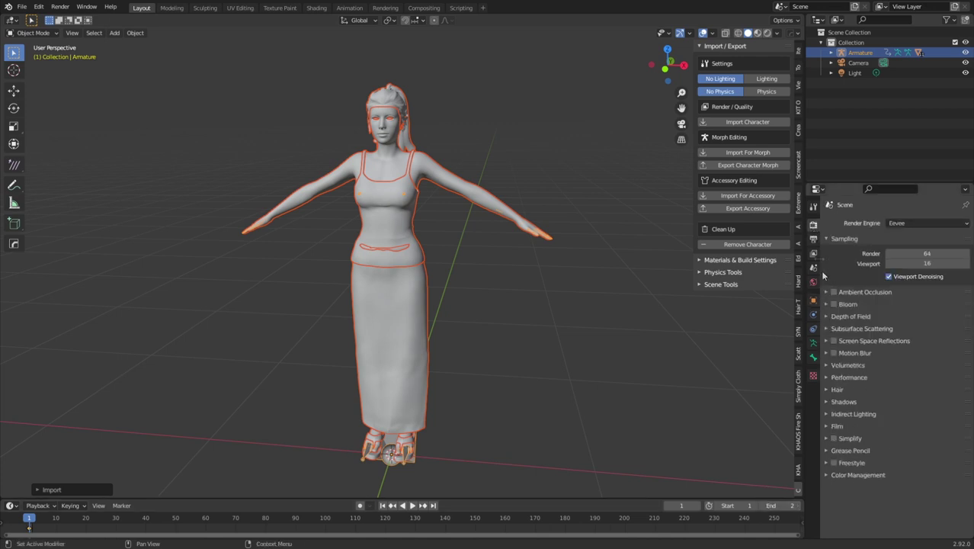
{"action": "left_click", "coordinate": [813, 239]}
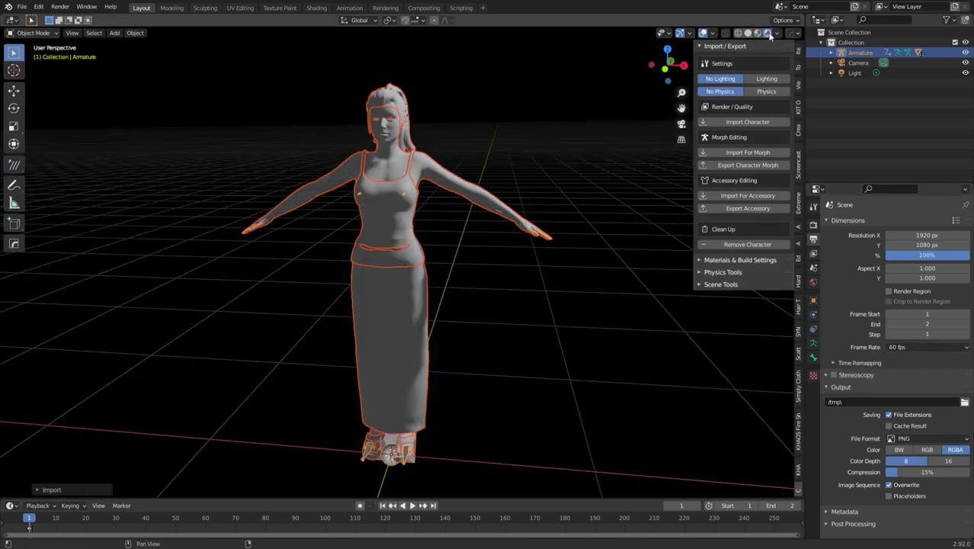
{"action": "left_click", "coordinate": [768, 34]}
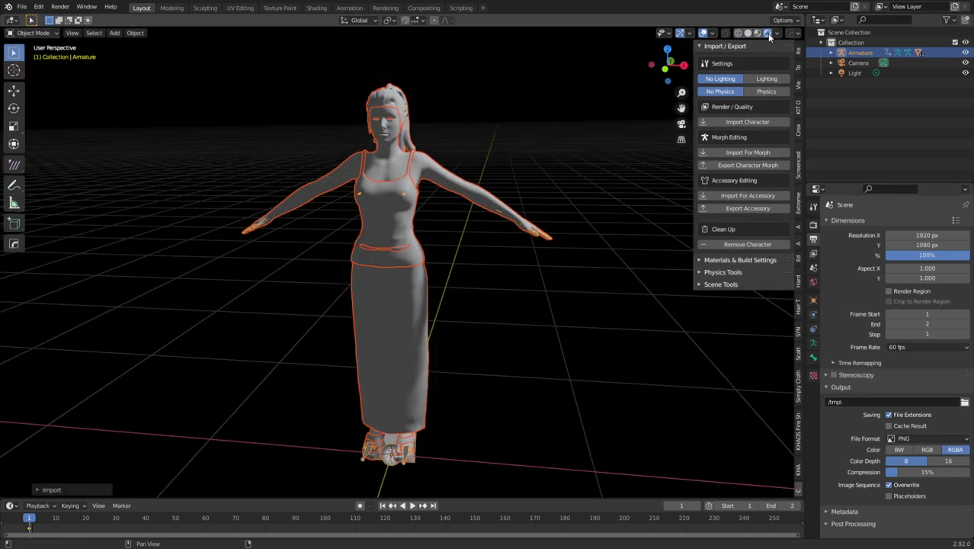
{"action": "middle_click_drag", "start_coordinate": [462, 196], "coordinate": [453, 229]}
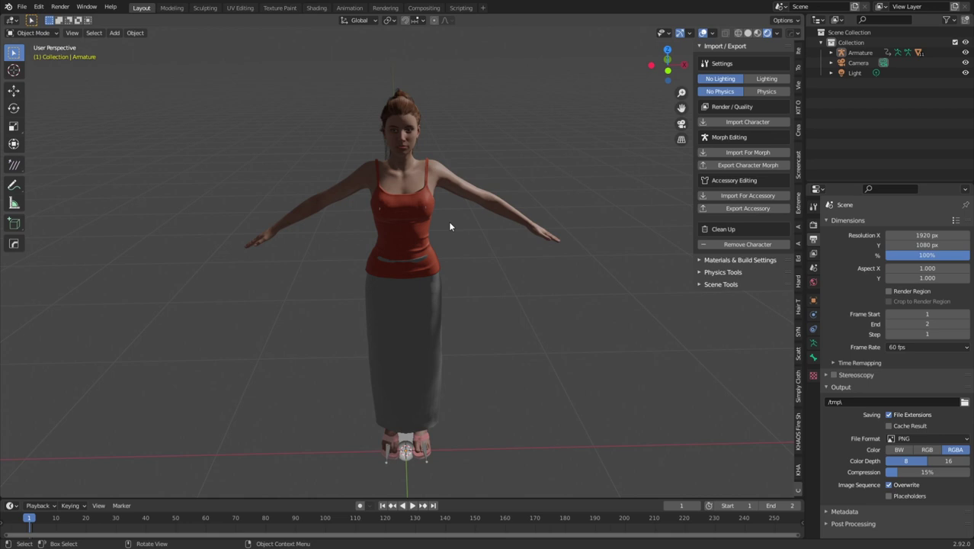
Build advanced materials for the character from the Materials & Build Settings panel.
{"action": "left_click", "coordinate": [700, 263]}
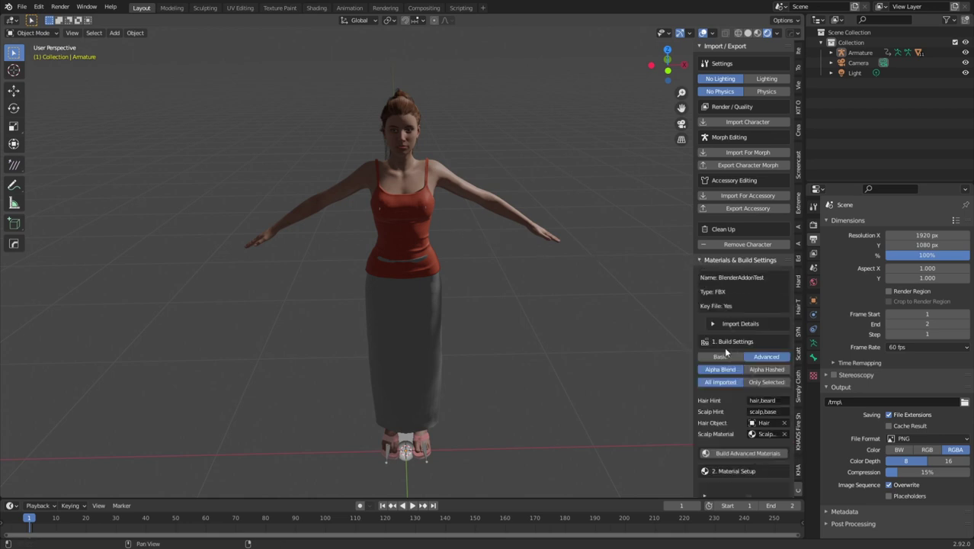
{"action": "scroll", "coordinate": [725, 350], "scroll_direction": "down", "scroll_amount": 1}
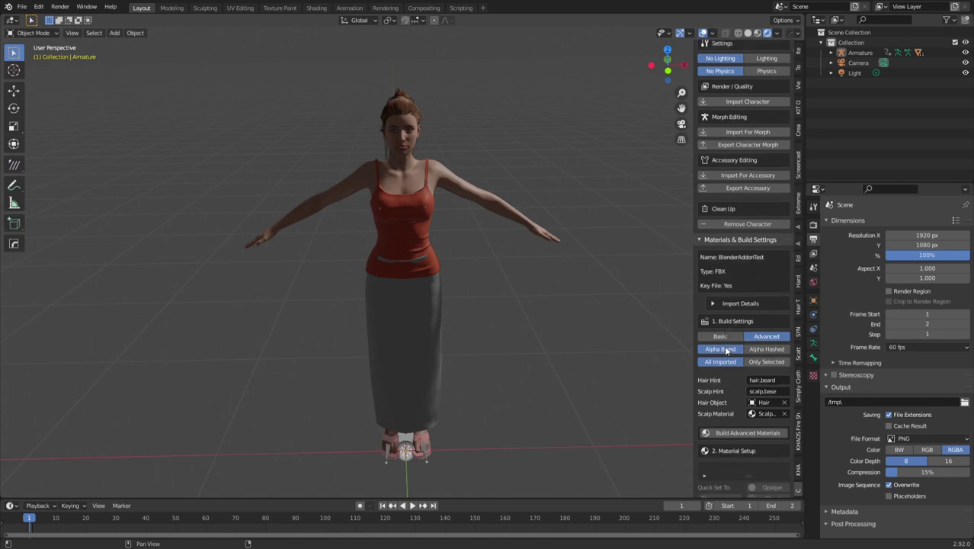
{"action": "scroll", "coordinate": [726, 350], "scroll_direction": "down", "scroll_amount": 4}
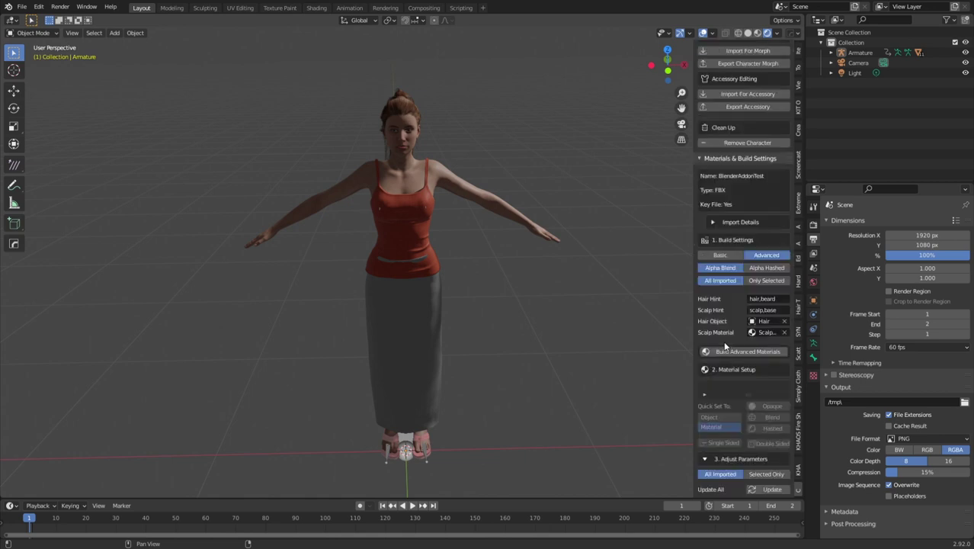
{"action": "left_click", "coordinate": [725, 350]}
Review the skin parameters under Adjust Parameters, then collapse that section.
{"action": "scroll", "coordinate": [738, 461], "scroll_direction": "down", "scroll_amount": 1}
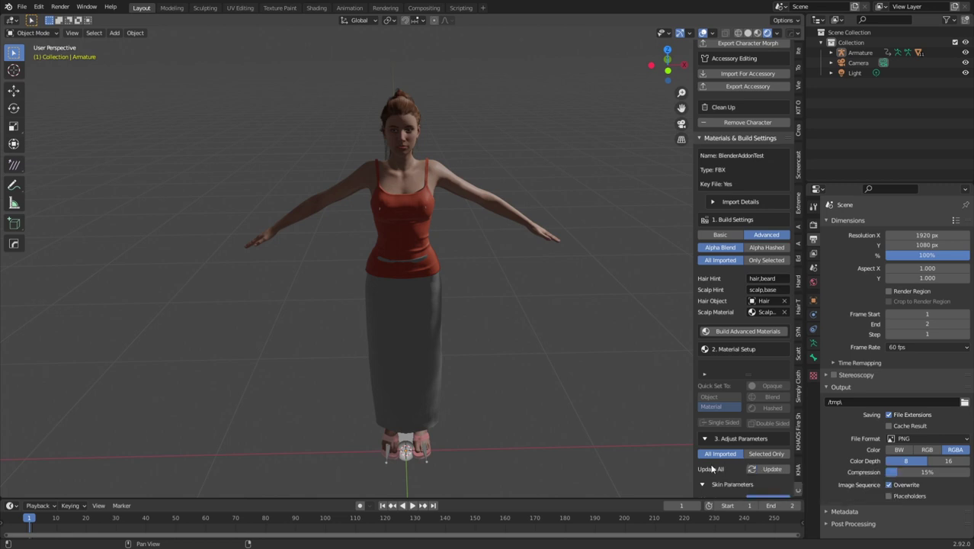
{"action": "scroll", "coordinate": [712, 468], "scroll_direction": "down", "scroll_amount": 1}
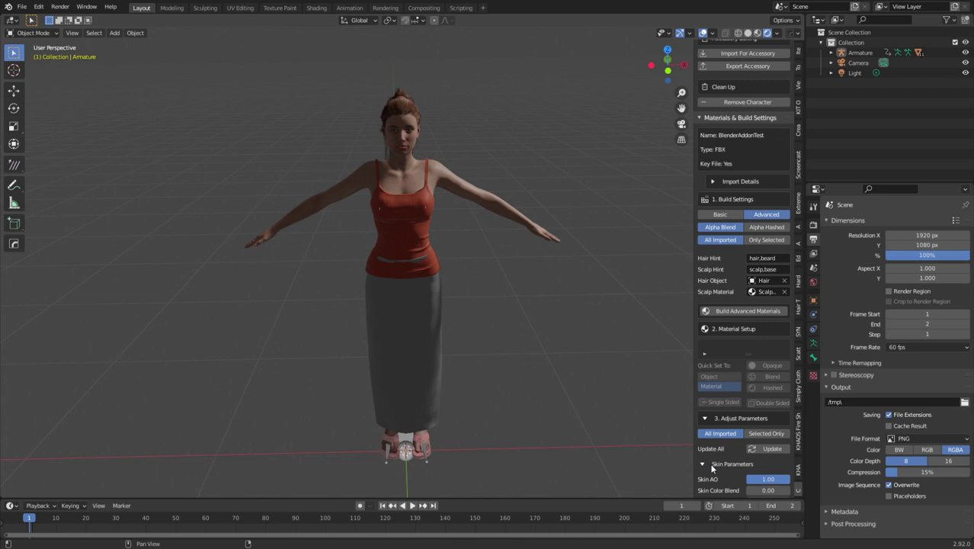
{"action": "scroll", "coordinate": [709, 462], "scroll_direction": "down", "scroll_amount": 1}
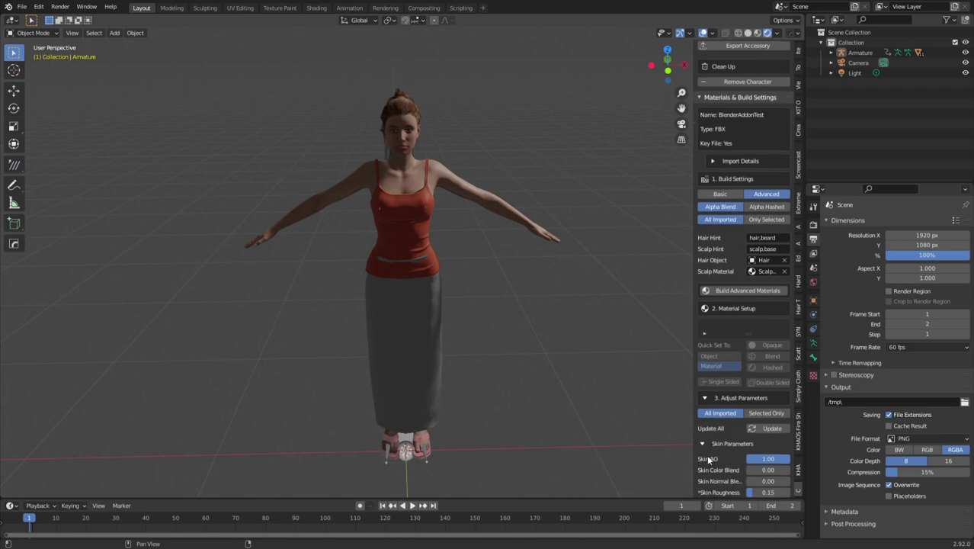
{"action": "left_click", "coordinate": [706, 401]}
{"action": "middle_click_drag", "start_coordinate": [742, 401], "coordinate": [737, 417]}
{"action": "scroll", "coordinate": [735, 417], "scroll_direction": "down", "scroll_amount": 1}
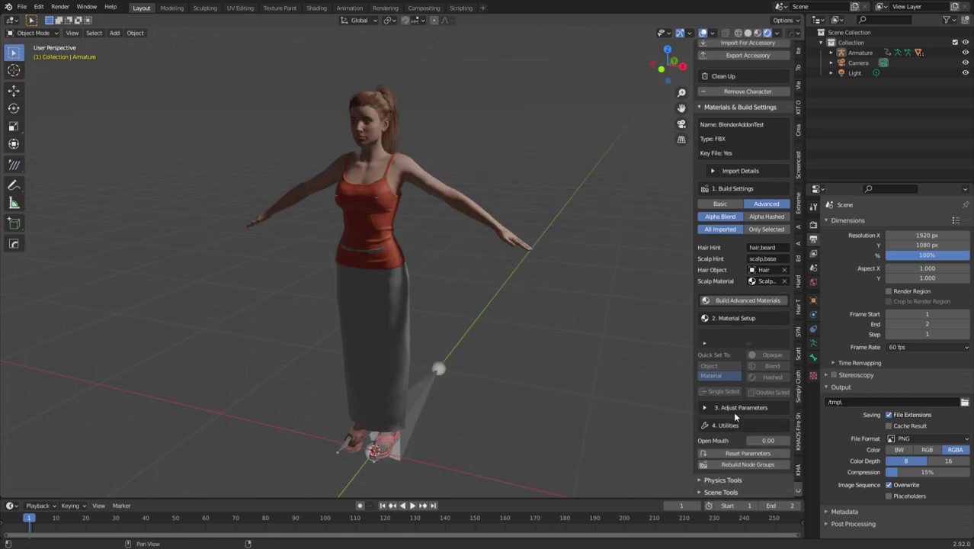
Apply the CC3 Default scene lighting from Scene Tools and frame the character's face and upper body.
{"action": "left_click", "coordinate": [699, 494]}
{"action": "scroll", "coordinate": [733, 441], "scroll_direction": "down", "scroll_amount": 6}
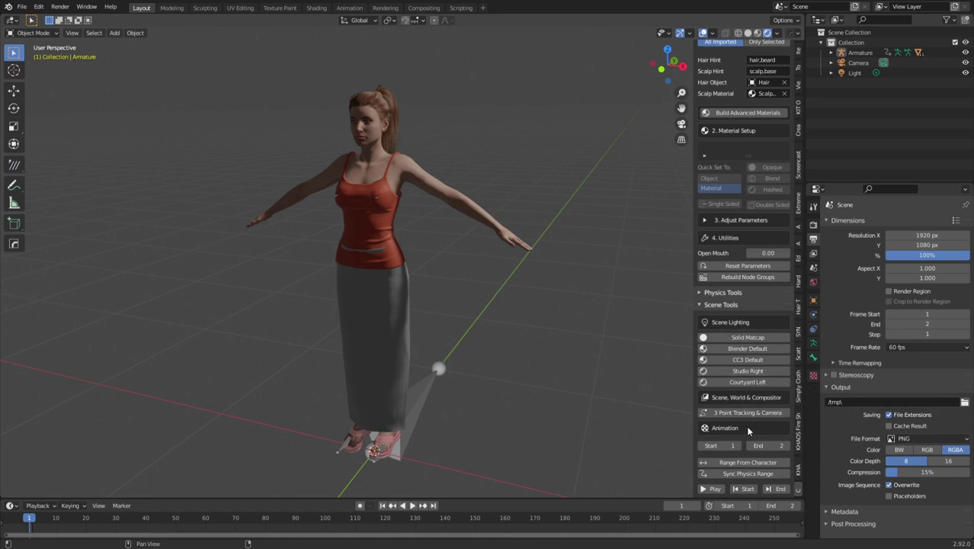
{"action": "left_click", "coordinate": [746, 362]}
{"action": "middle_click_drag", "start_coordinate": [473, 357], "coordinate": [567, 368]}
{"action": "middle_click_drag", "start_coordinate": [557, 265], "coordinate": [518, 372]}
{"action": "scroll", "coordinate": [552, 371], "scroll_direction": "up", "scroll_amount": 5}
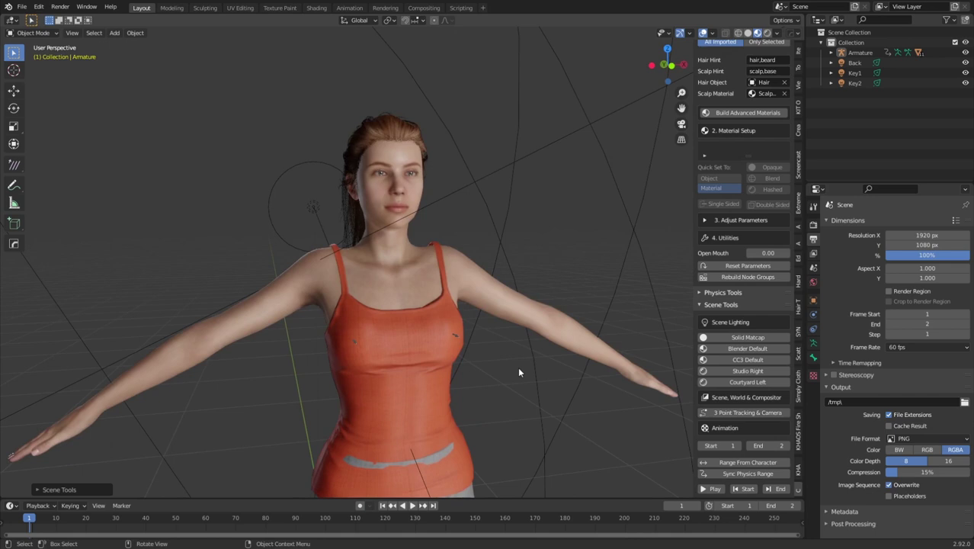